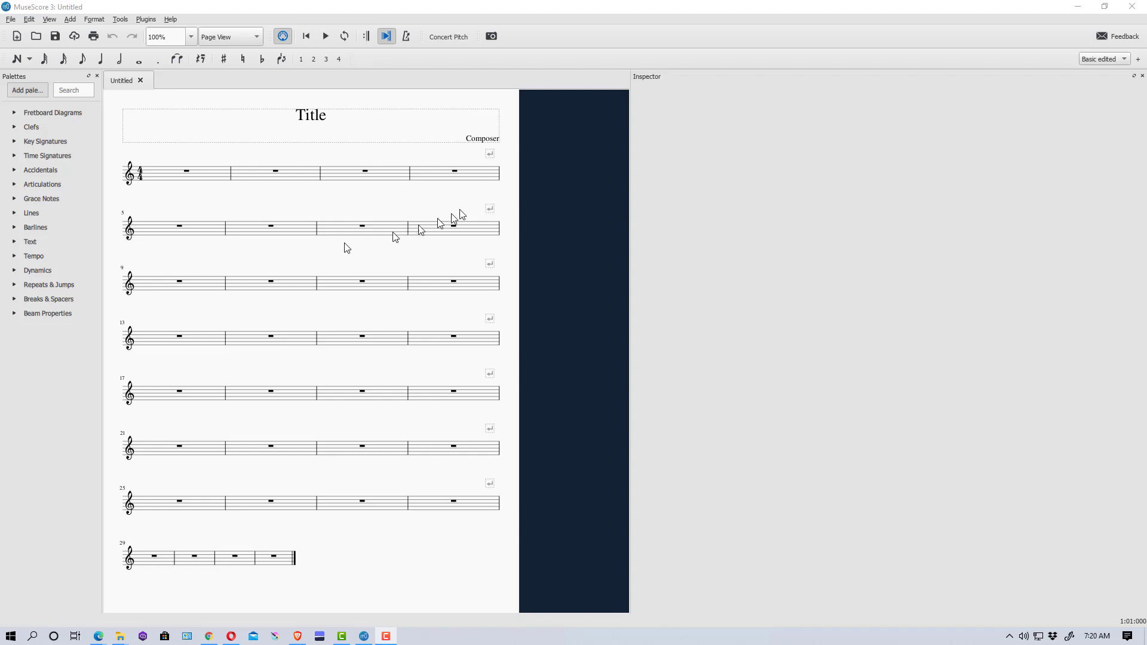
# Step: Select from measure 1 to the last measure and fill them all with slashes
pyautogui.keyDown('shift'); pyautogui.click(189, 177); pyautogui.keyUp('shift')
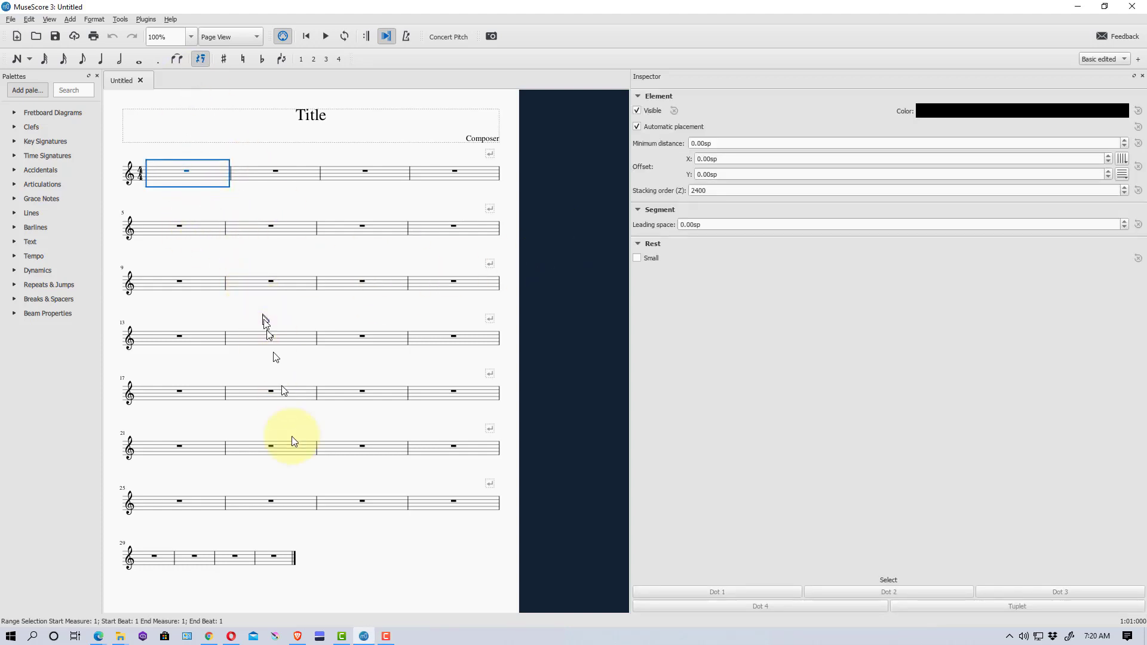
pyautogui.keyDown('shift'); pyautogui.click(269, 559); pyautogui.keyUp('shift')
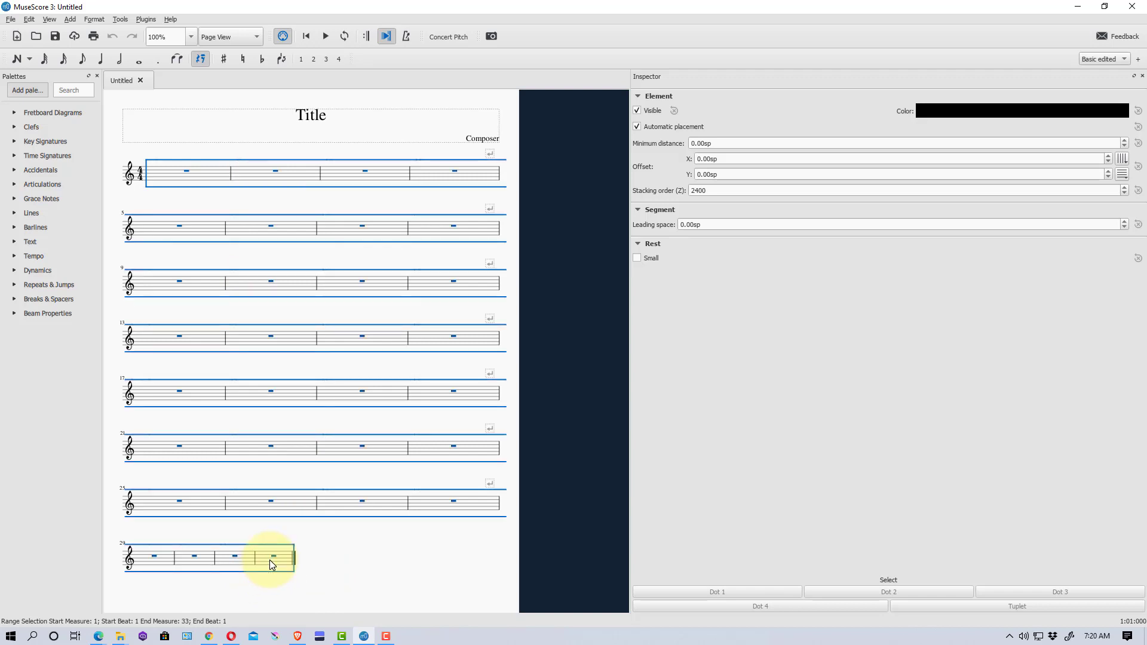
pyautogui.click(119, 19)
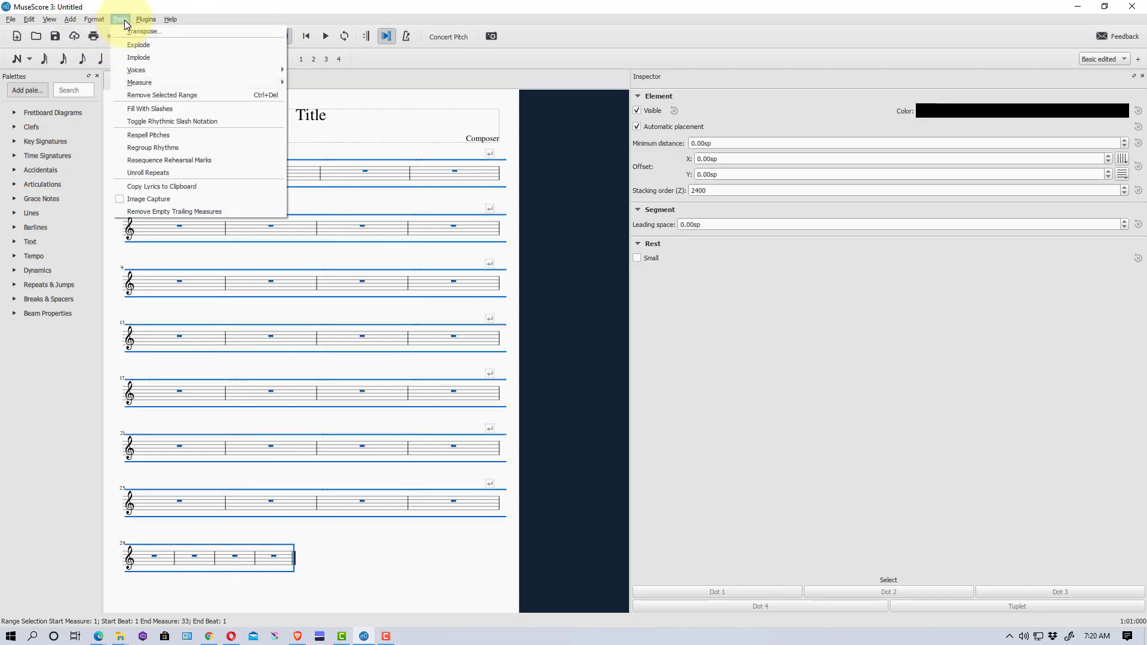
pyautogui.click(157, 108)
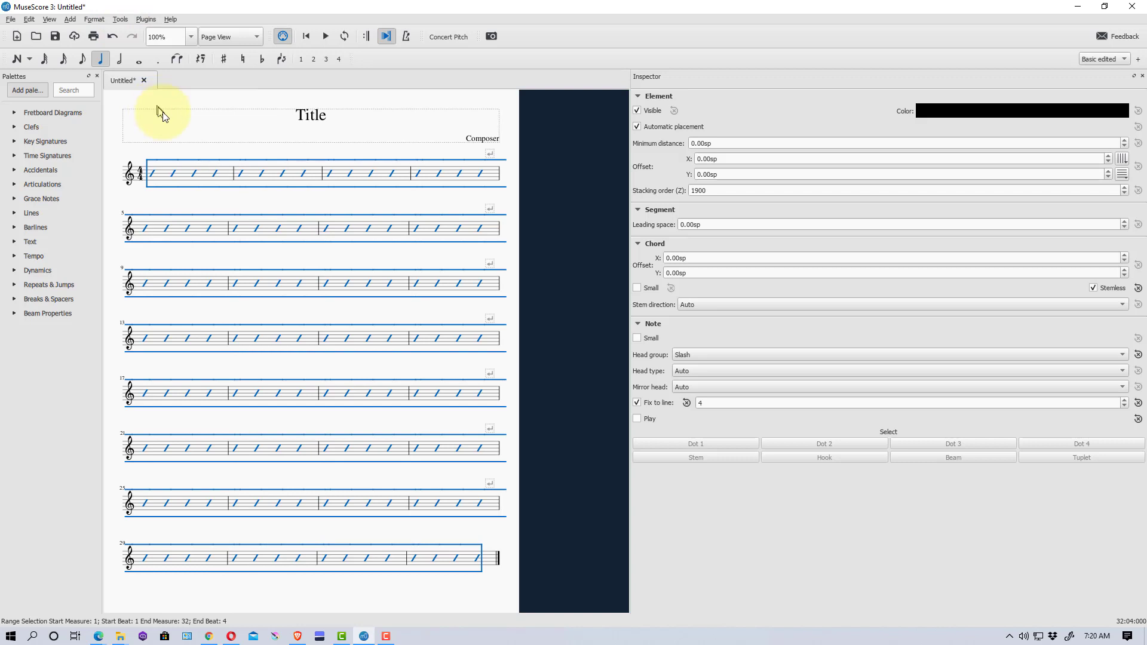
pyautogui.click(398, 202)
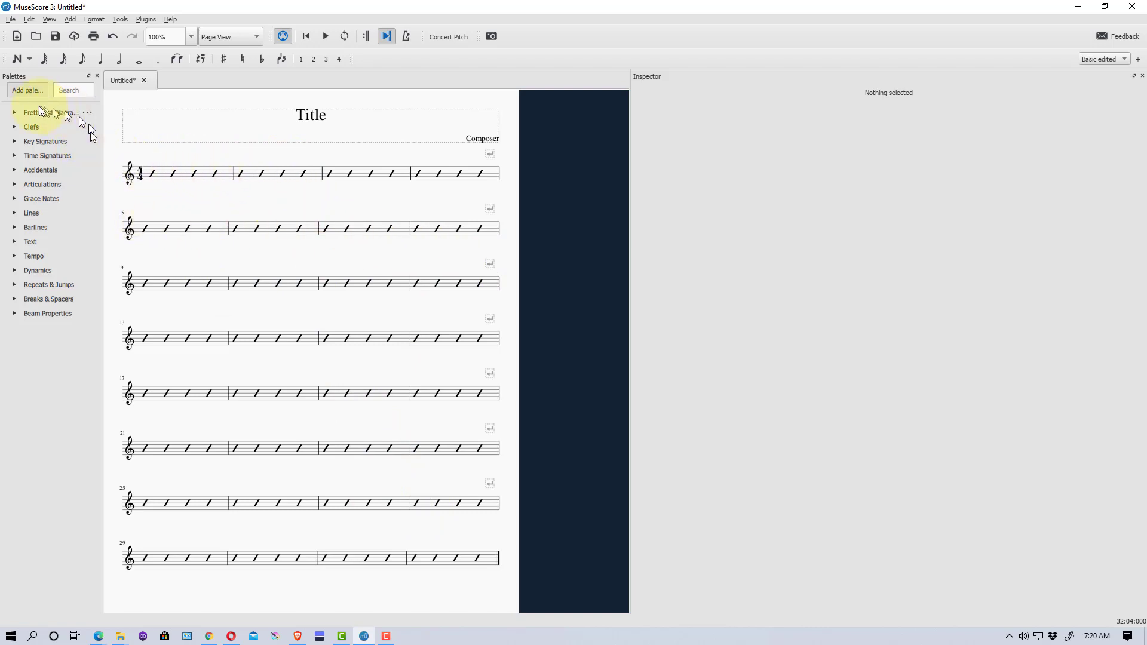
# Step: Hide the existing Fretboard Diagrams palette from the palette list
pyautogui.moveTo(49, 112)
pyautogui.click(13, 113)
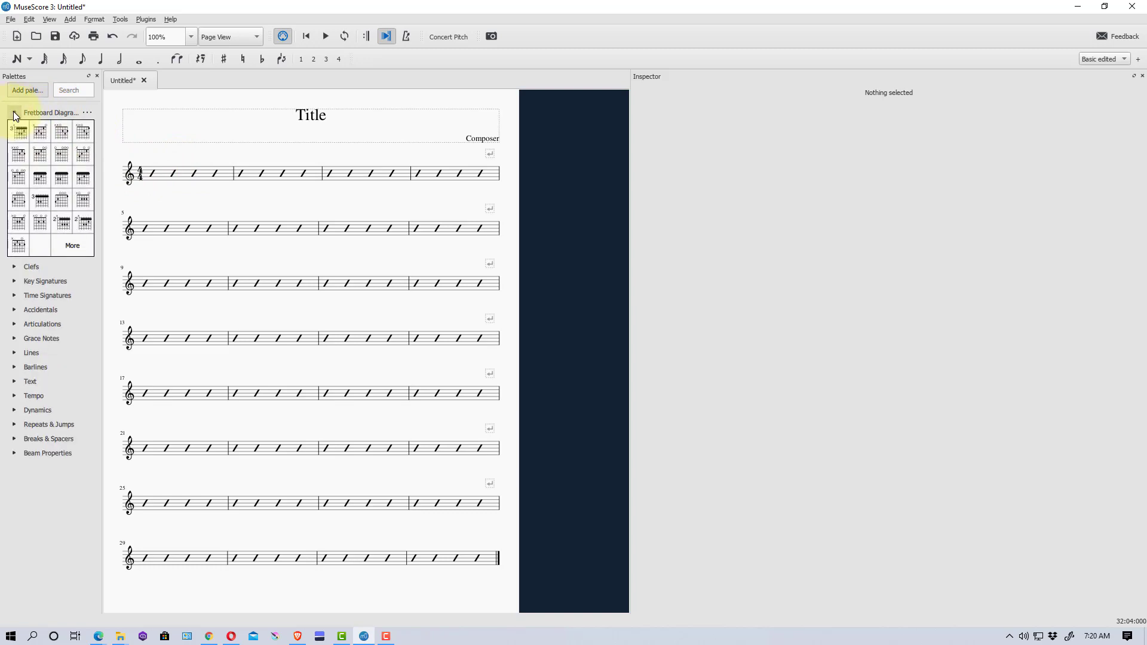
pyautogui.click(14, 111)
pyautogui.click(14, 111)
pyautogui.rightClick(14, 111)
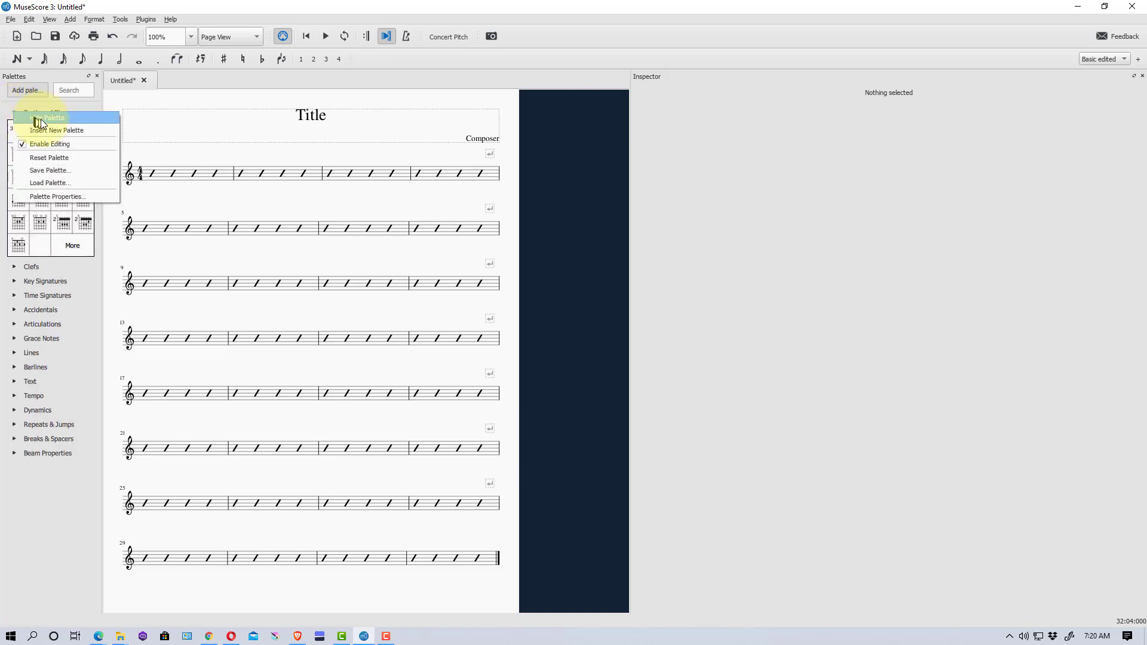
pyautogui.click(35, 118)
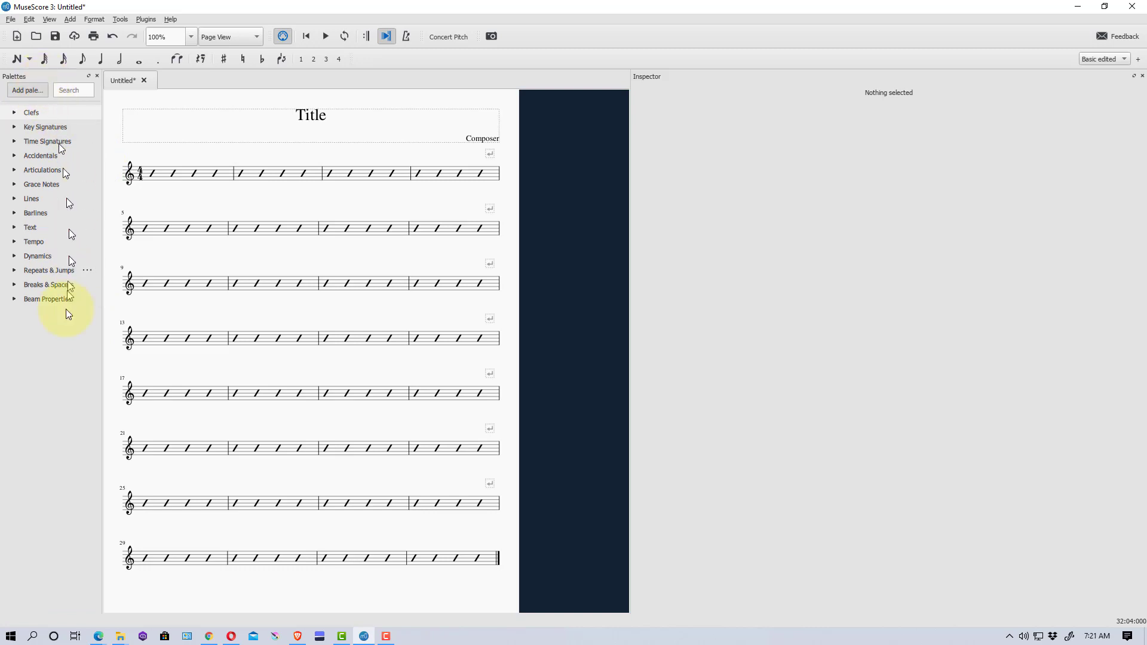
# Step: Re-add the Fretboard Diagrams palette from Add Palettes and expand it
pyautogui.click(29, 91)
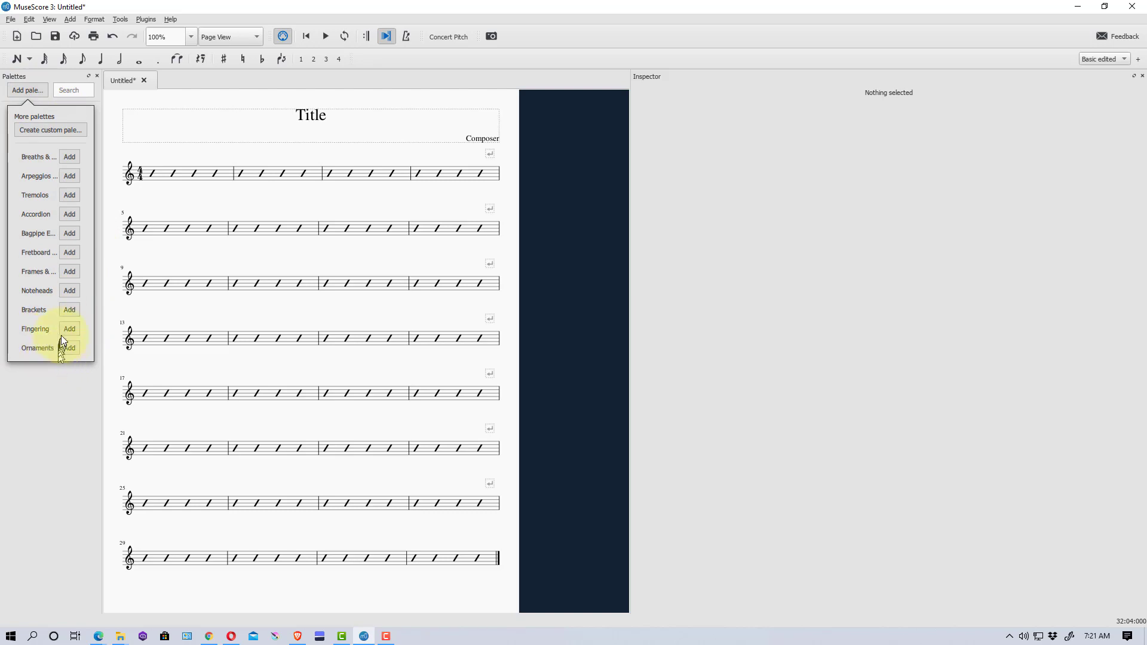
pyautogui.click(70, 252)
pyautogui.click(94, 380)
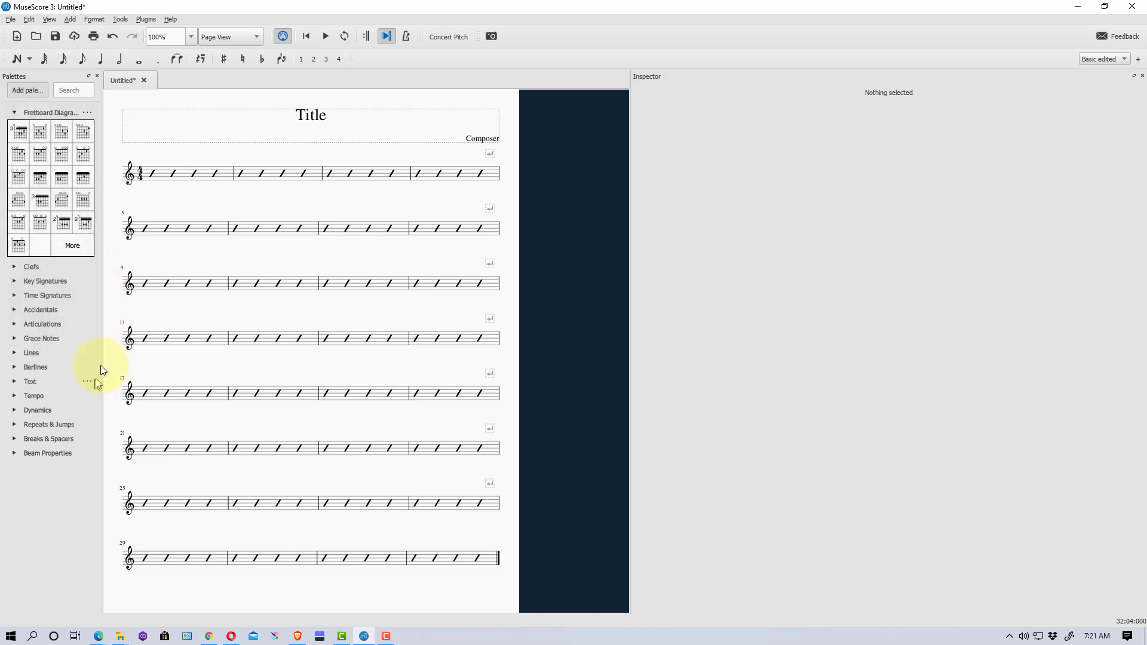
pyautogui.click(13, 113)
# Step: Select the first slash of measure 1 and toggle the Inspector off and back on
pyautogui.click(153, 173)
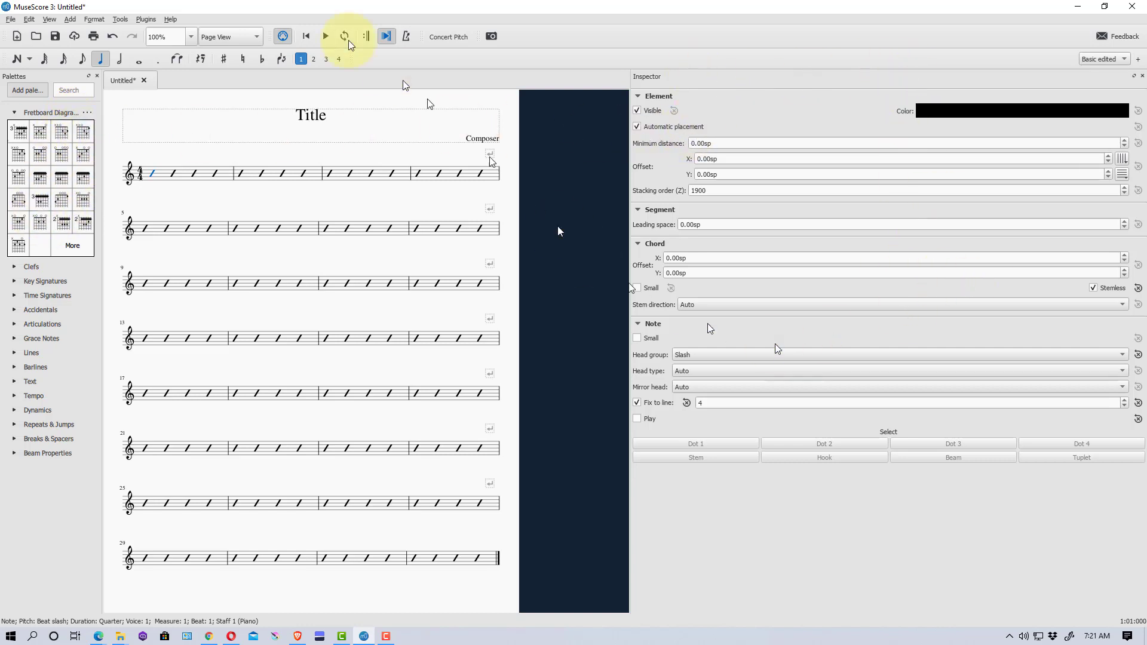
pyautogui.click(48, 18)
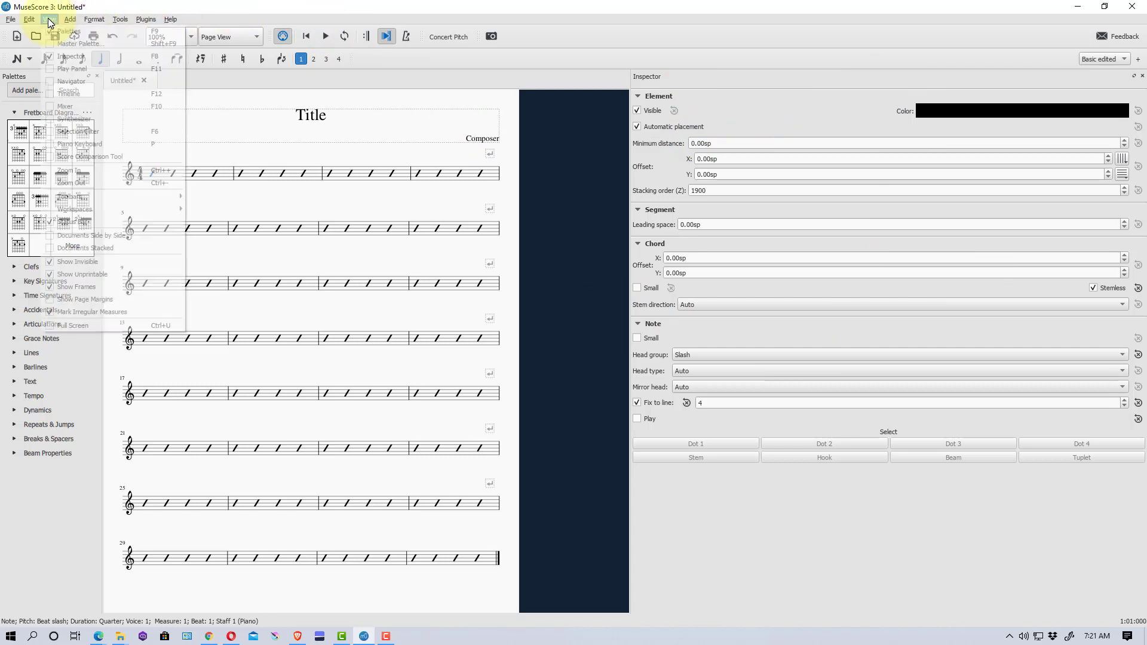
pyautogui.click(62, 55)
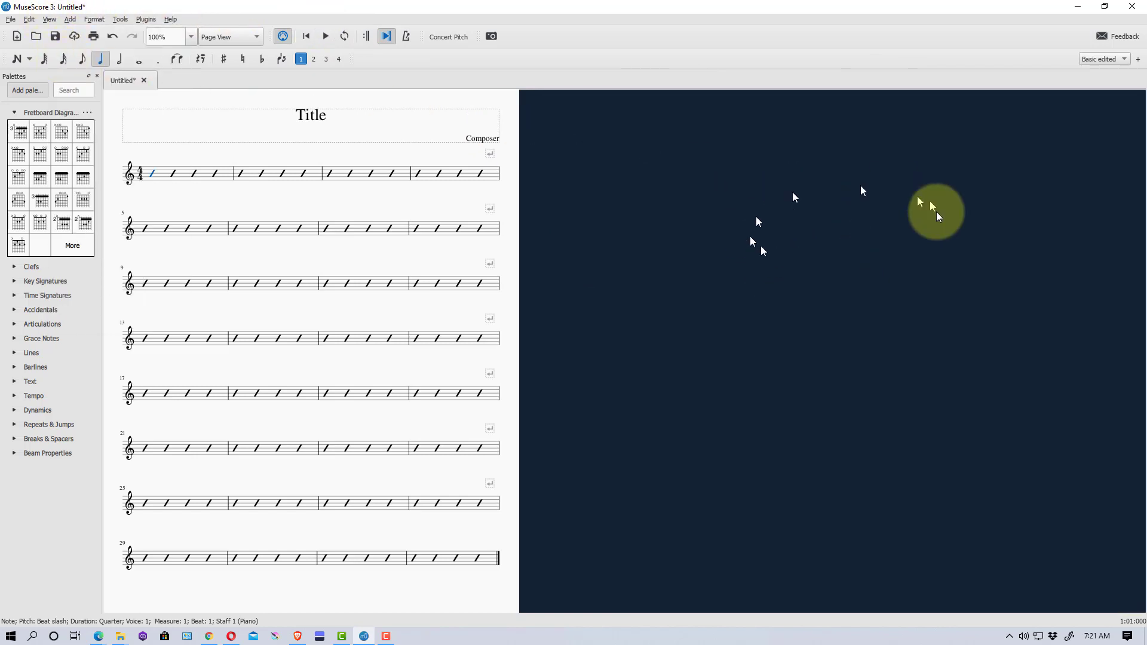
pyautogui.click(50, 19)
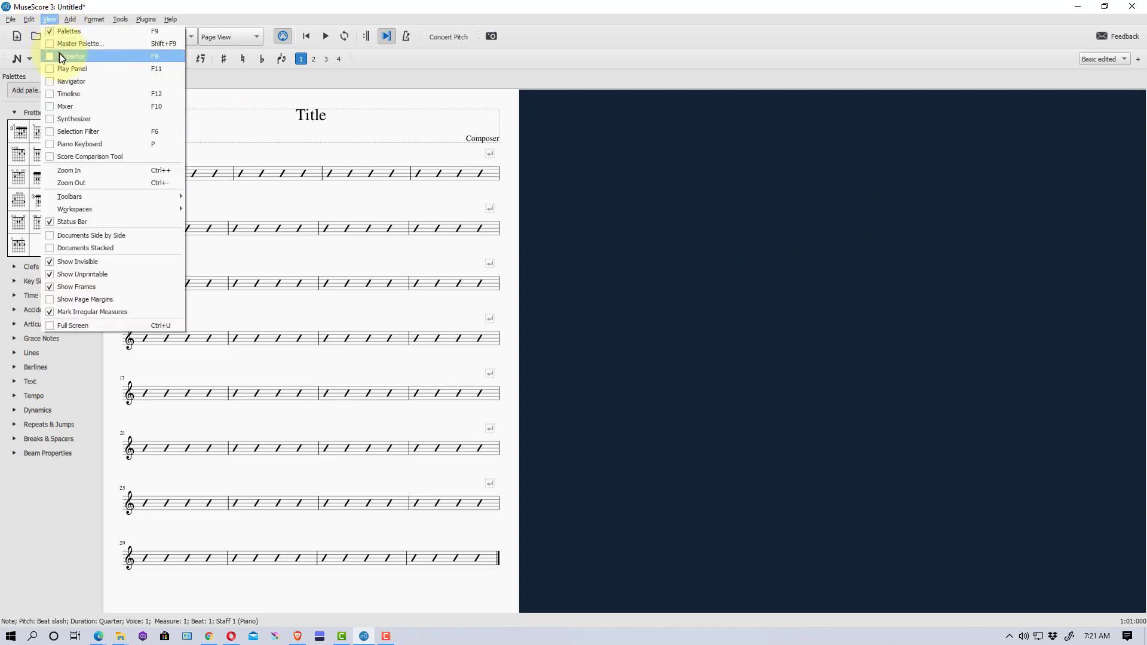
pyautogui.click(59, 55)
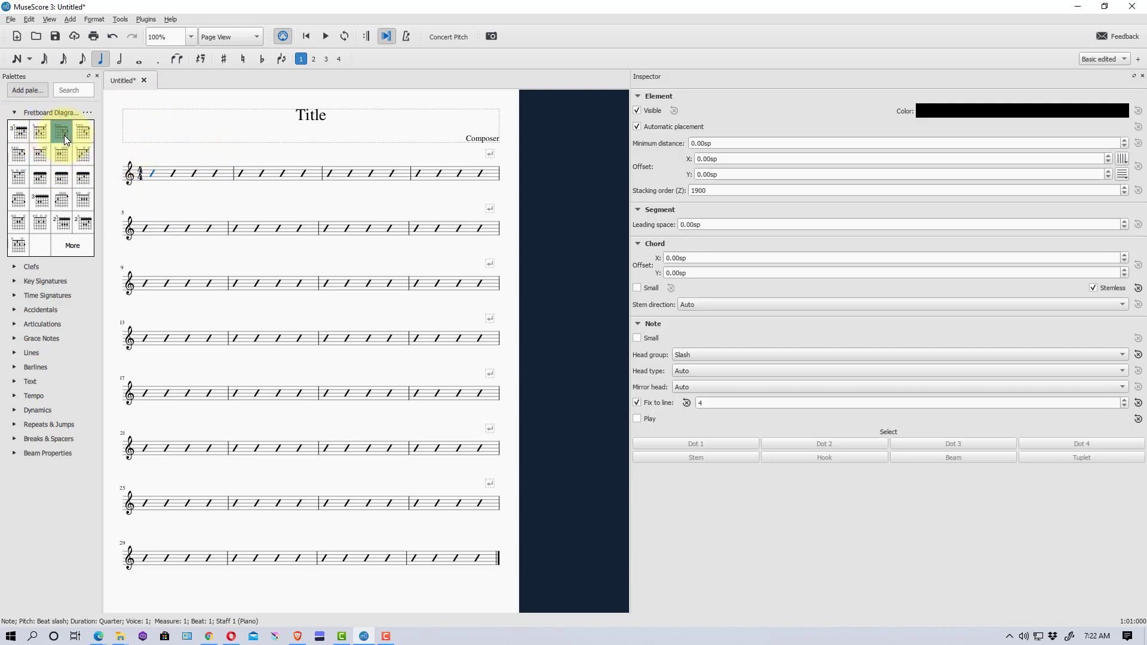
# Step: Add a D diagram above measure 1 and a Dm diagram above measure 3, then select the D diagram
pyautogui.doubleClick(64, 135)
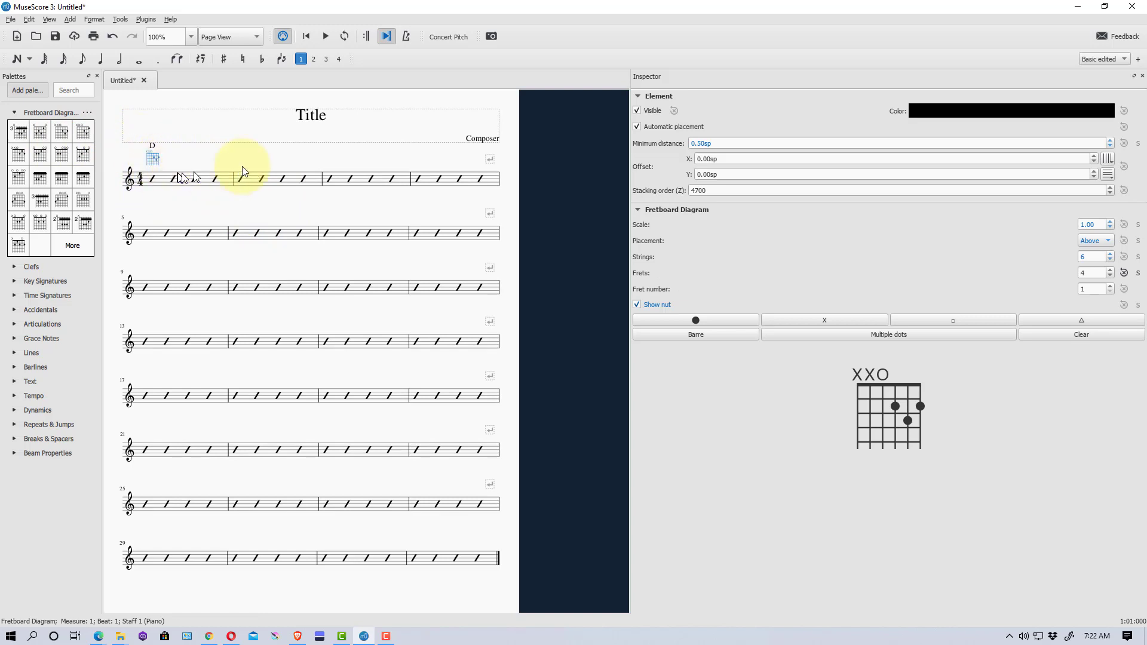
pyautogui.click(329, 179)
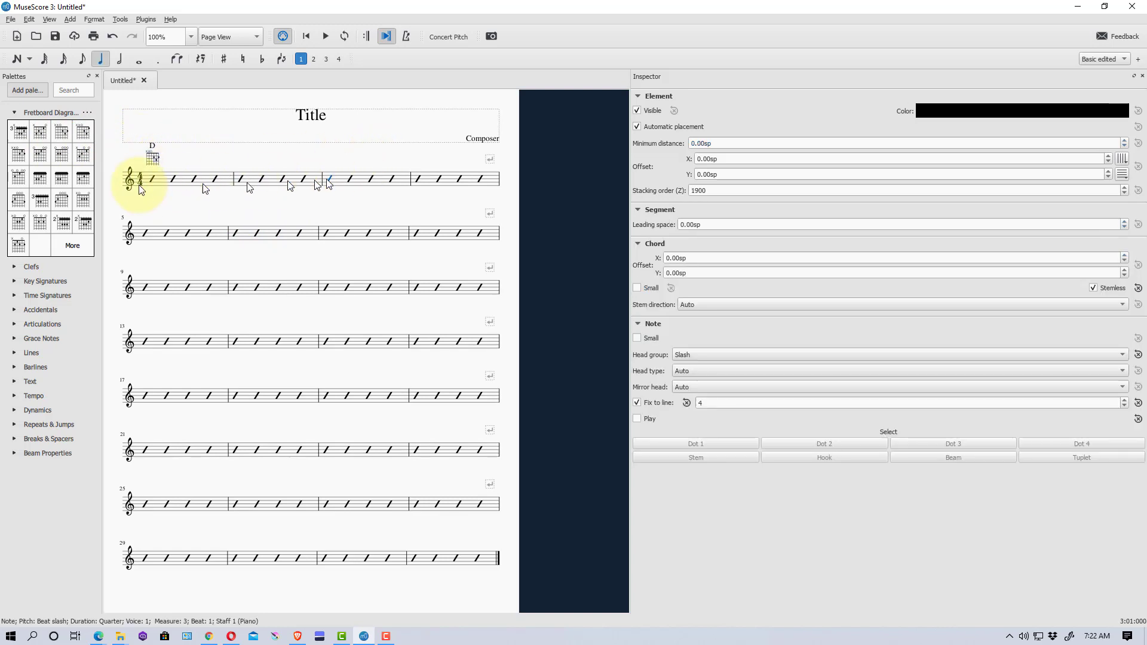
pyautogui.doubleClick(83, 136)
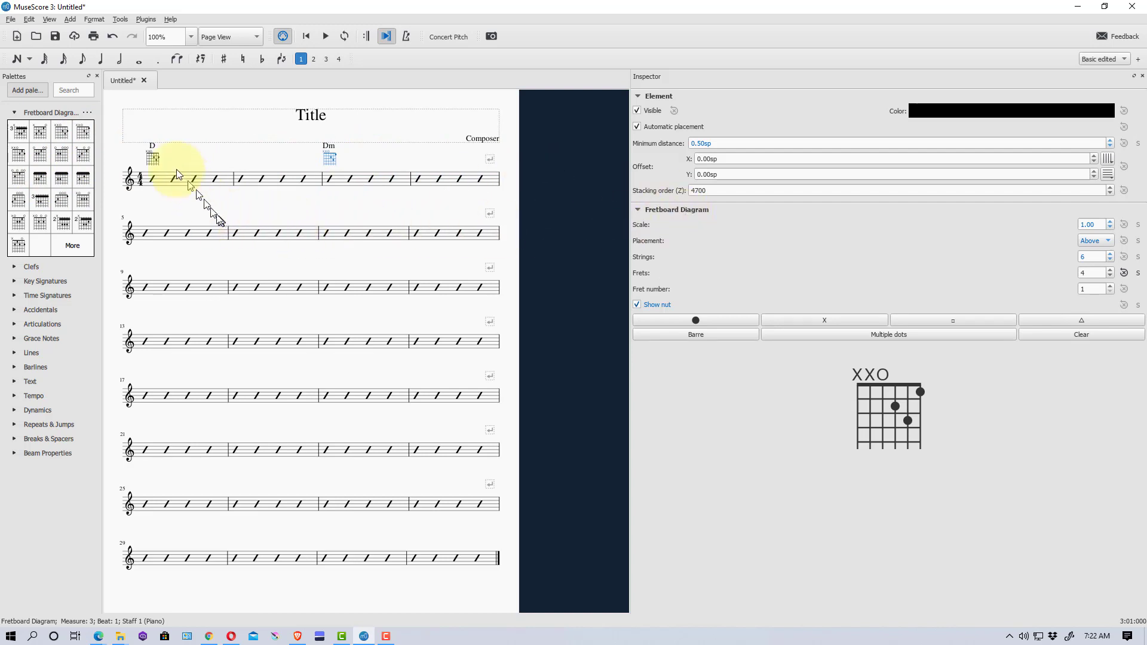
pyautogui.click(153, 159)
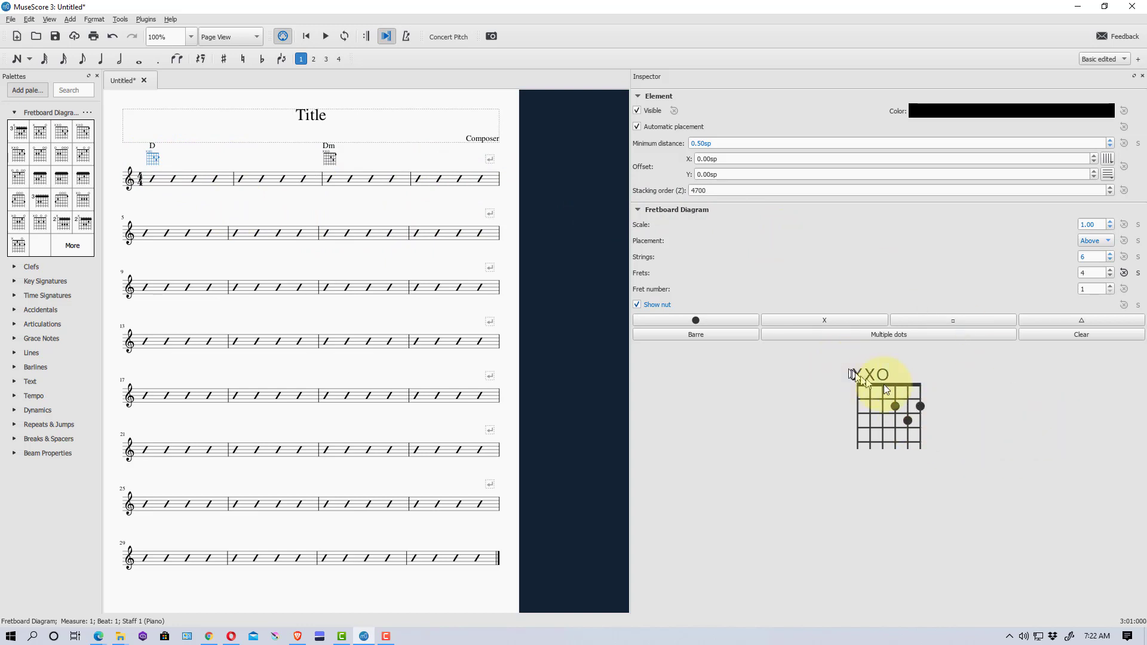
# Step: Remove the D shape's dots and add a dot on the second fret in the Inspector preview
pyautogui.click(920, 407)
pyautogui.click(907, 422)
pyautogui.click(888, 409)
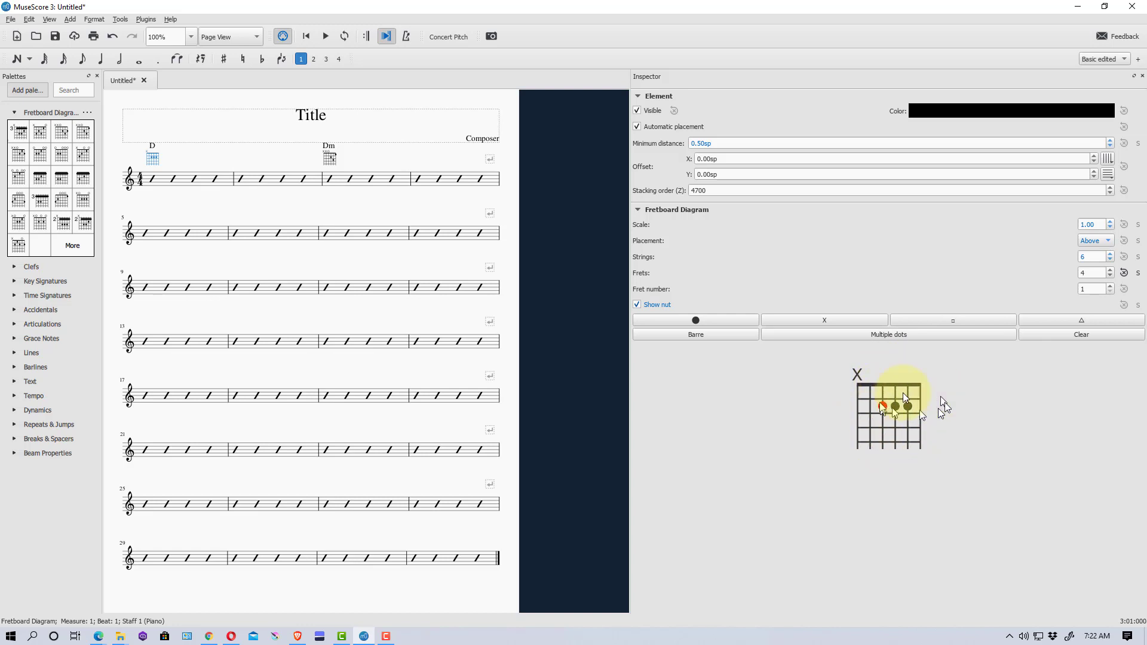
# Step: Rename the measure 1 chord symbol from D to A and reselect its diagram
pyautogui.doubleClick(151, 145)
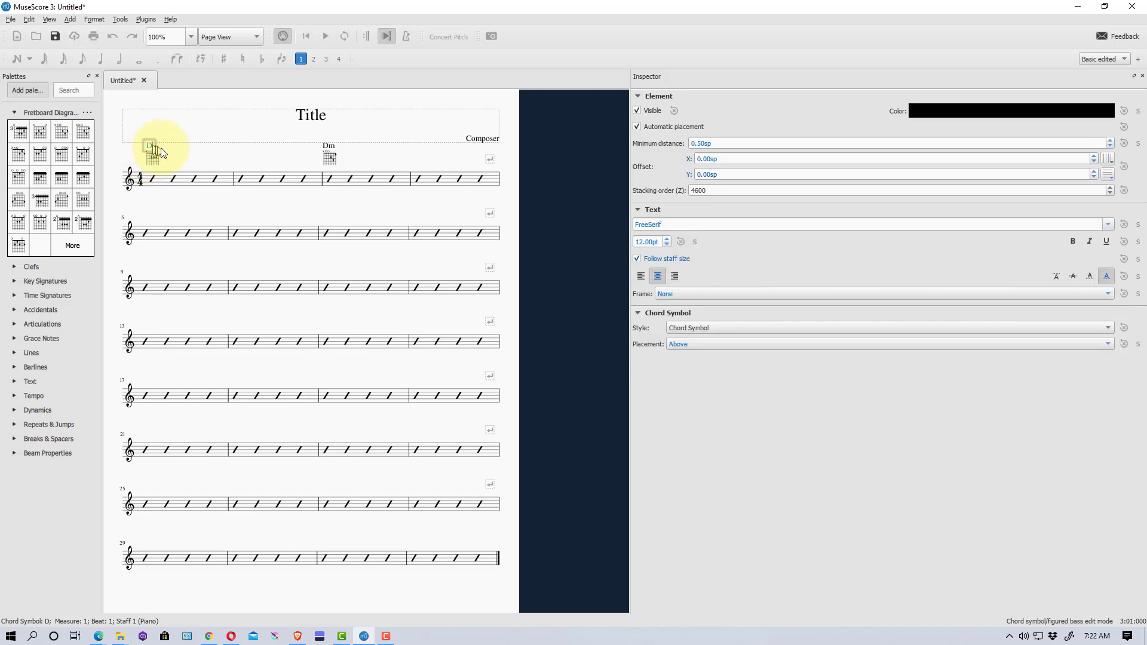
pyautogui.press('BackSpace')
pyautogui.write('A')
pyautogui.click(261, 149)
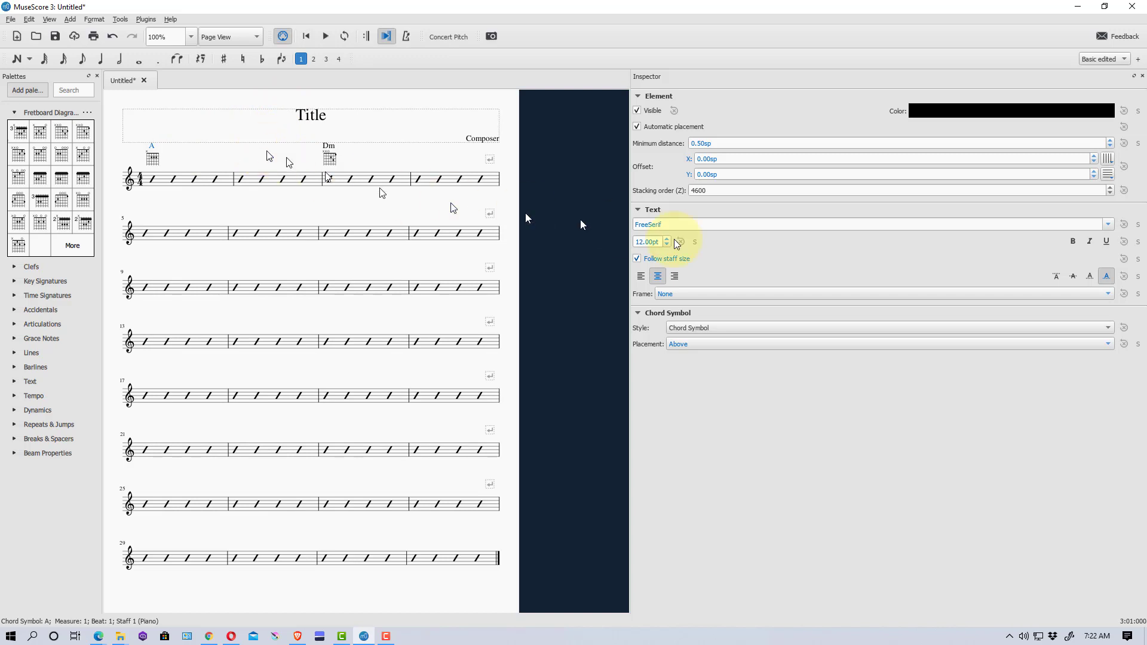
pyautogui.click(153, 162)
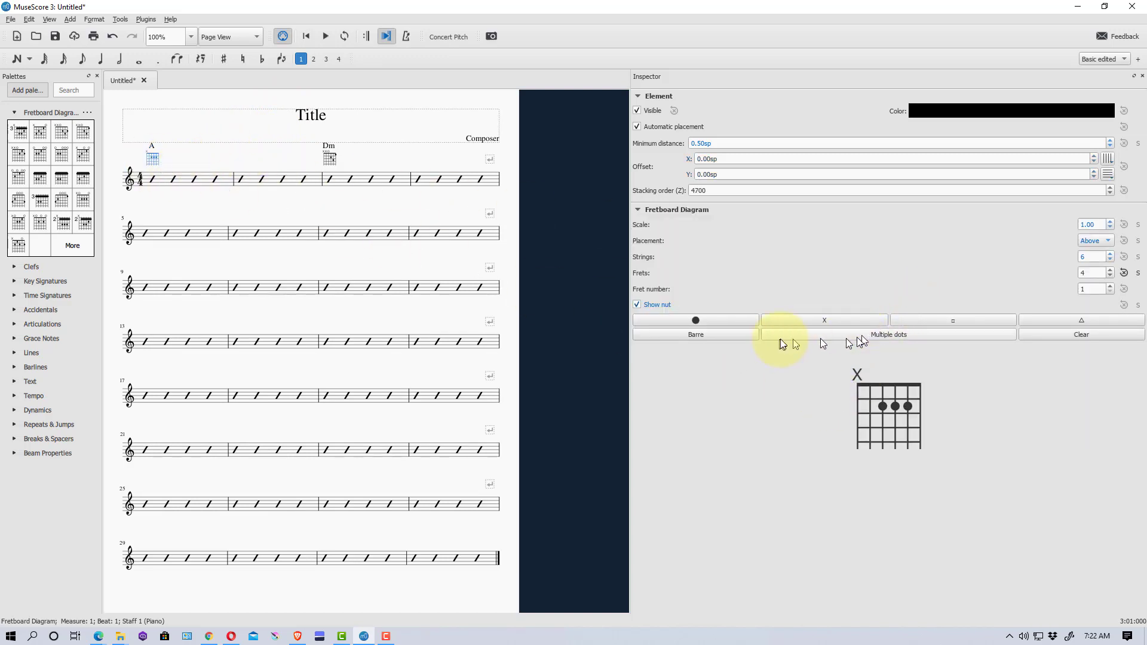
# Step: Clear the second string's open marker and place a barre across the first fret
pyautogui.click(870, 379)
pyautogui.click(870, 378)
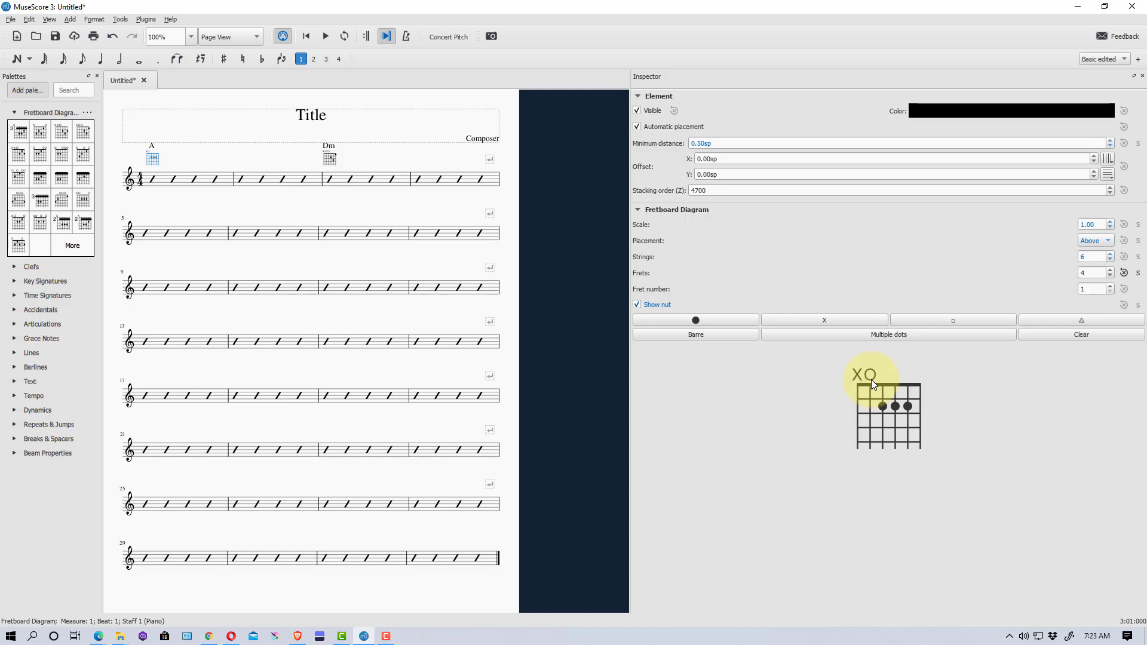
pyautogui.click(866, 374)
pyautogui.click(699, 338)
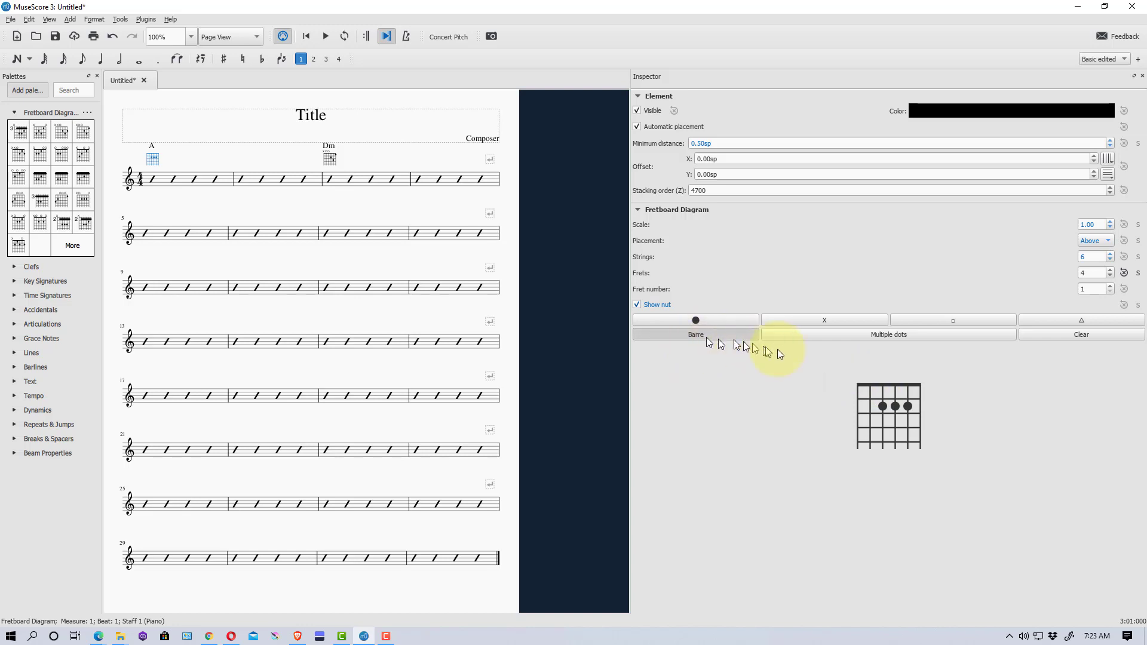
pyautogui.click(861, 408)
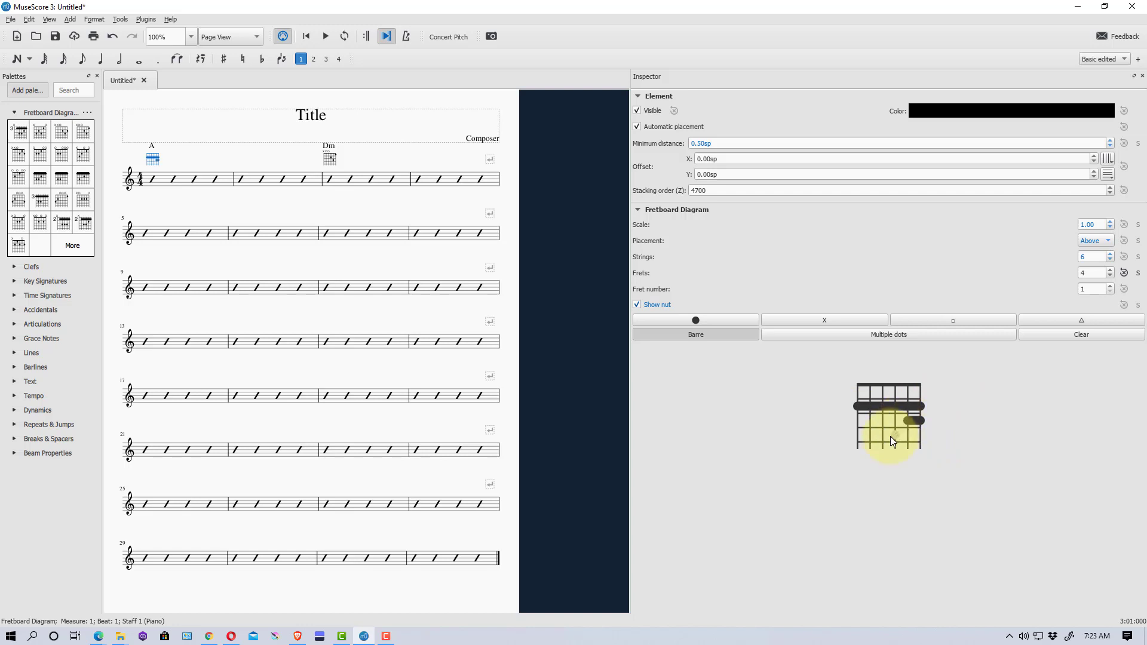
# Step: Remove the stray second-fret dot and add dots on the third fret
pyautogui.click(914, 421)
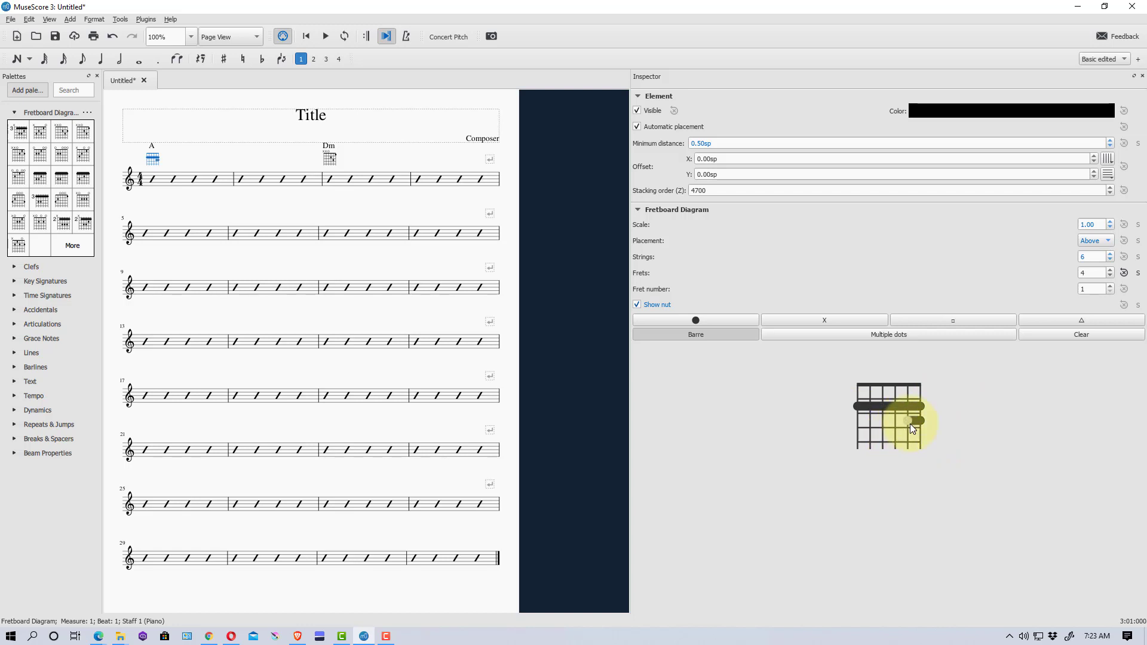
pyautogui.click(910, 419)
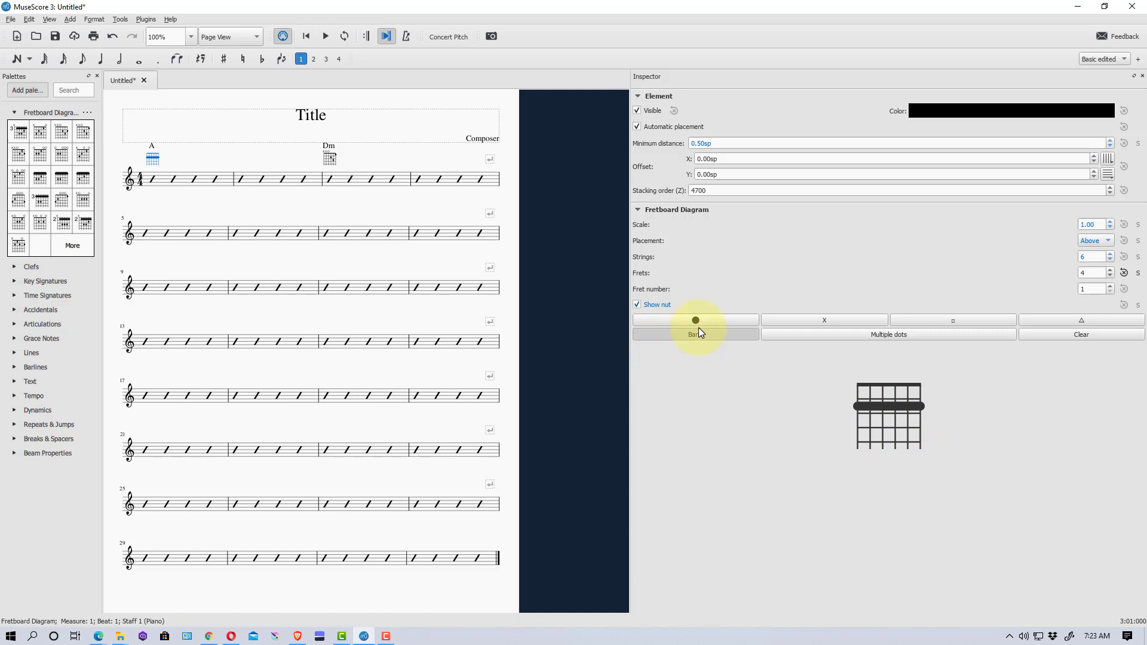
pyautogui.click(703, 319)
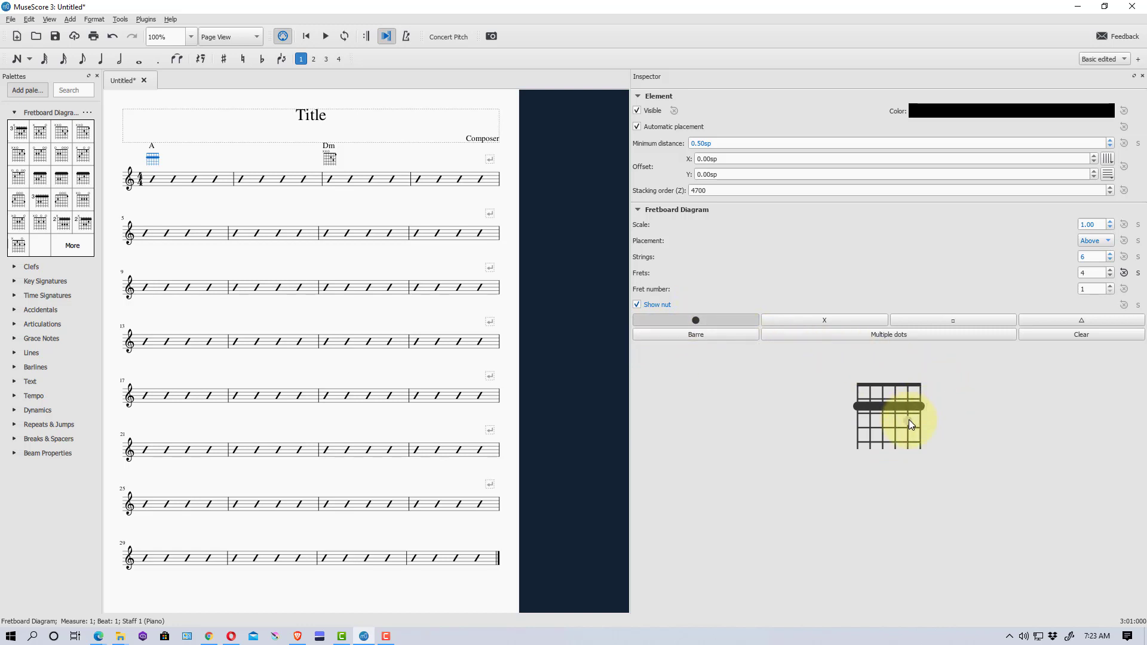
pyautogui.click(897, 434)
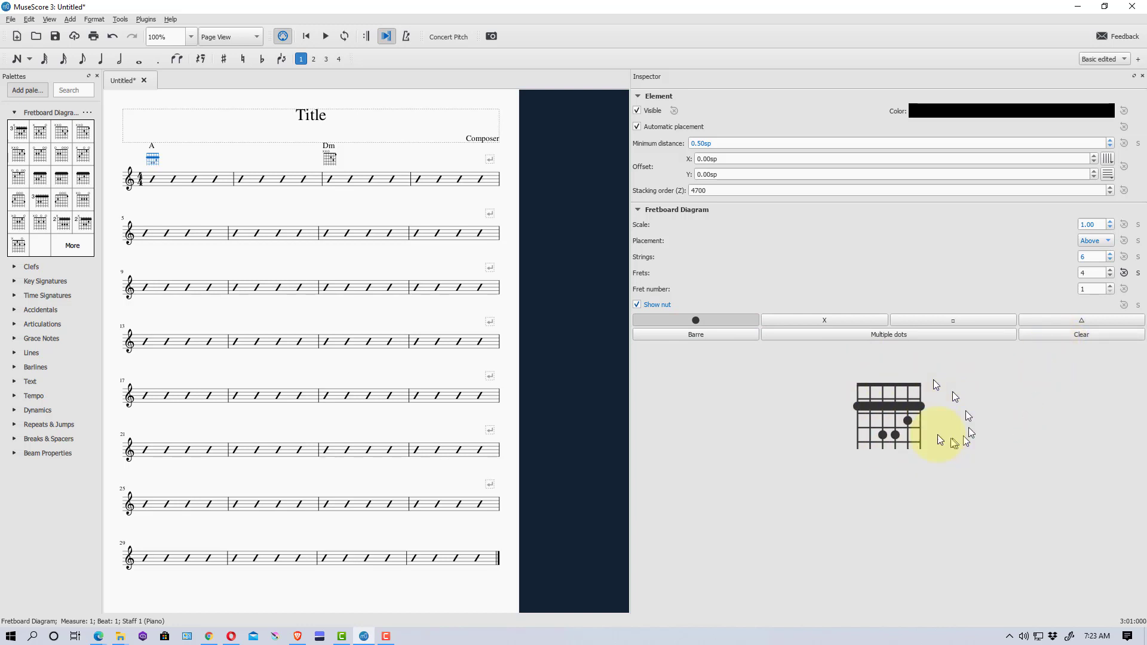